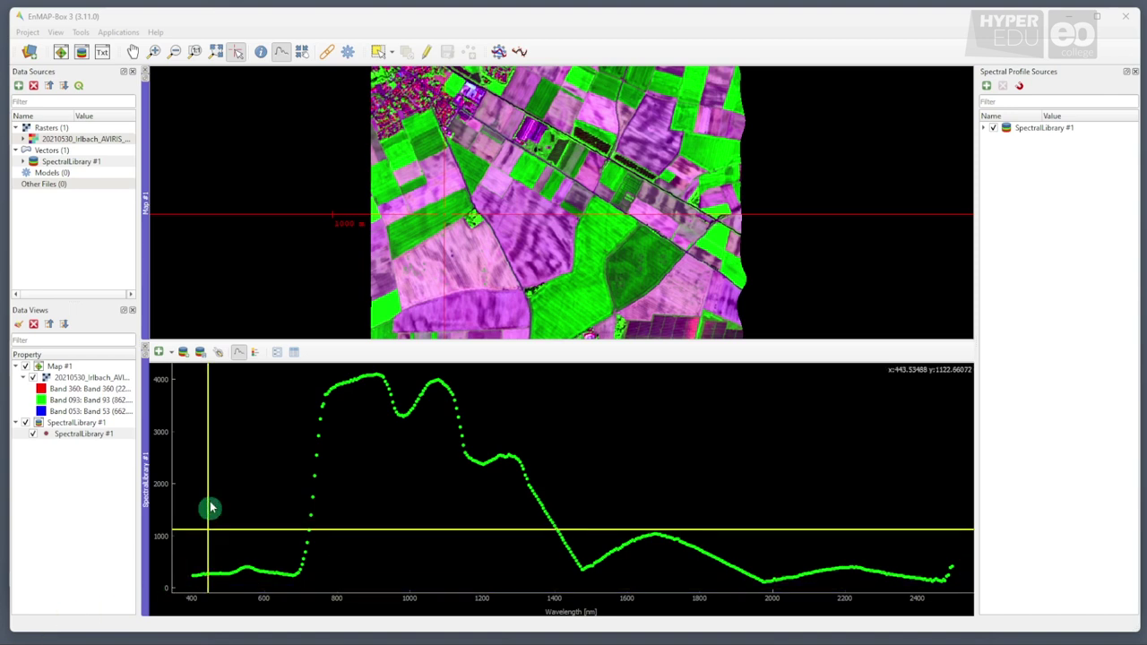
- Launch ANN Inversion from Applications > Agricultural Applications > Vegetation Processor
{"action": "left_click", "coordinate": [120, 31]}
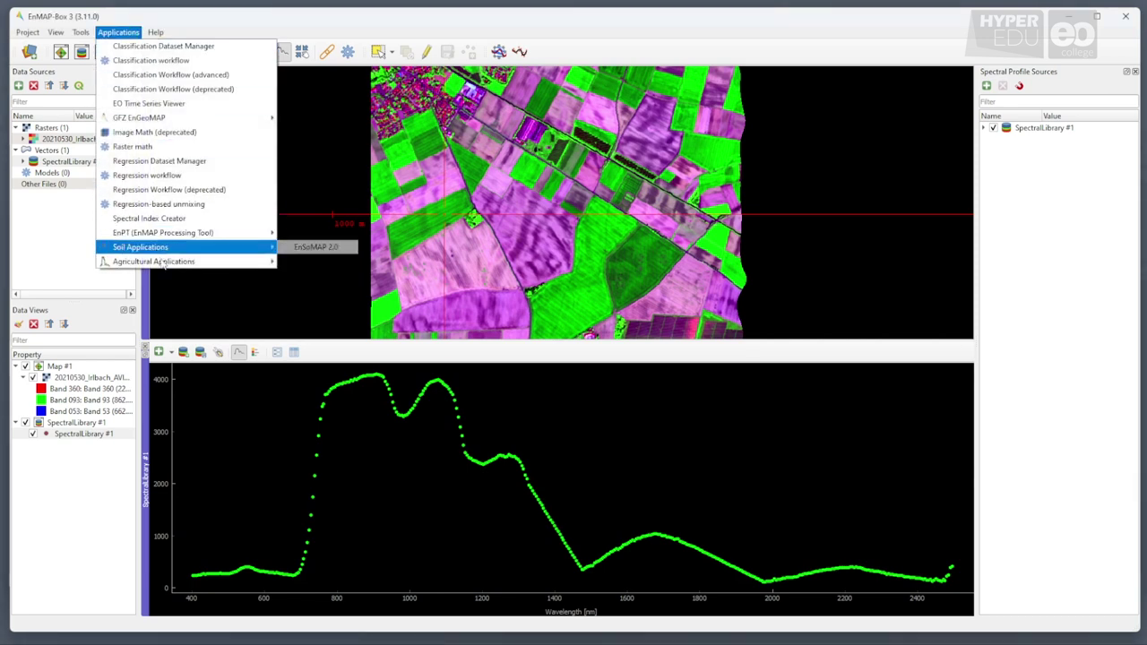
{"action": "mouse_move", "coordinate": [164, 265]}
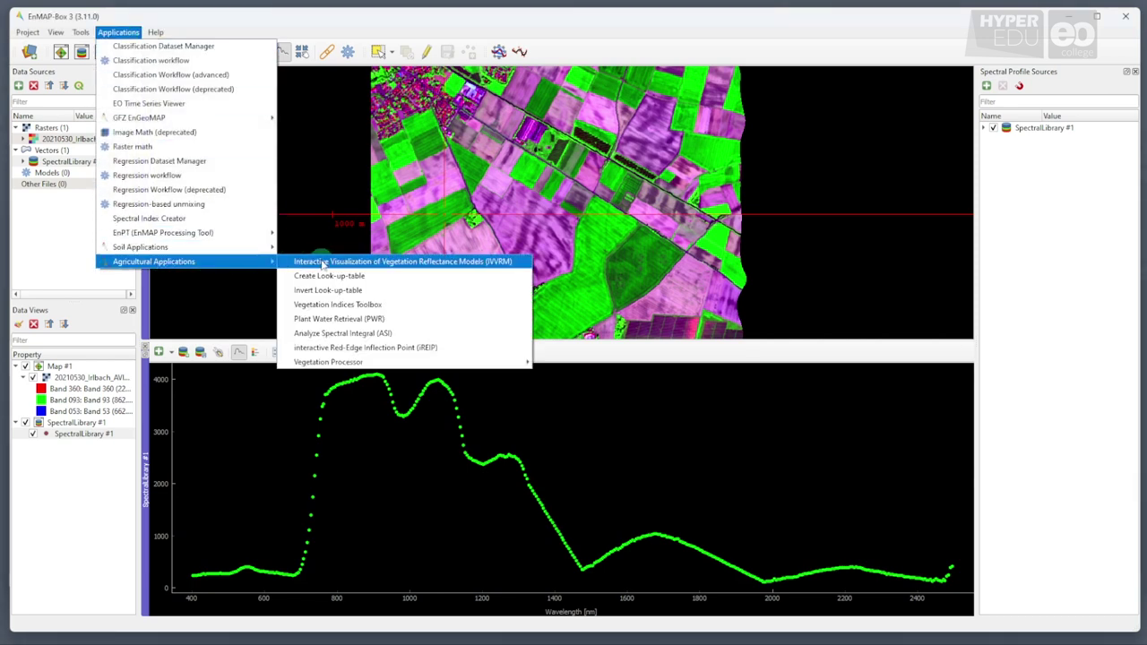
{"action": "mouse_move", "coordinate": [388, 366]}
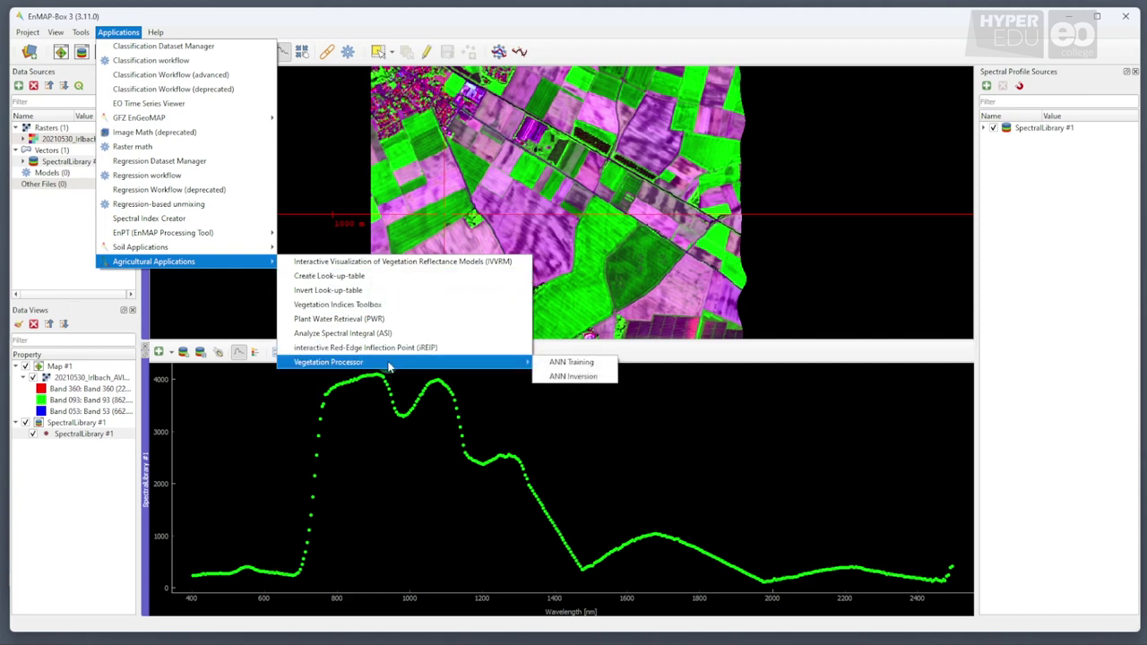
{"action": "left_click", "coordinate": [569, 378]}
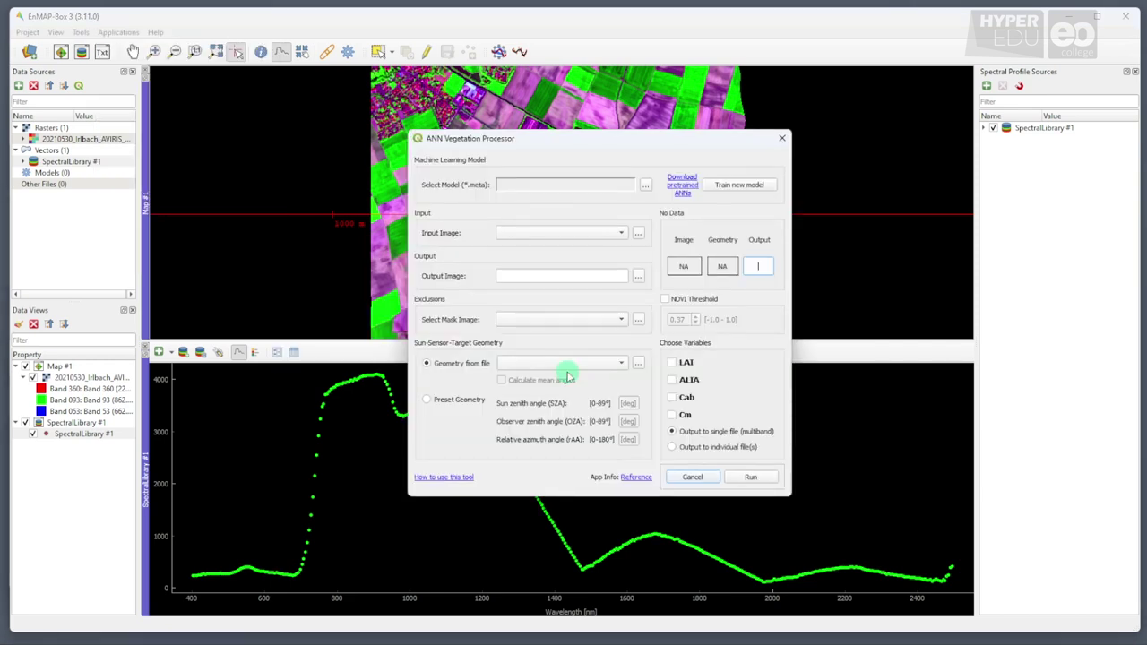
- Load AgriMOOC.meta from the 03_Trained_ANN_Model_Example folder as the trained model
{"action": "left_click", "coordinate": [643, 184]}
{"action": "left_click", "coordinate": [479, 184]}
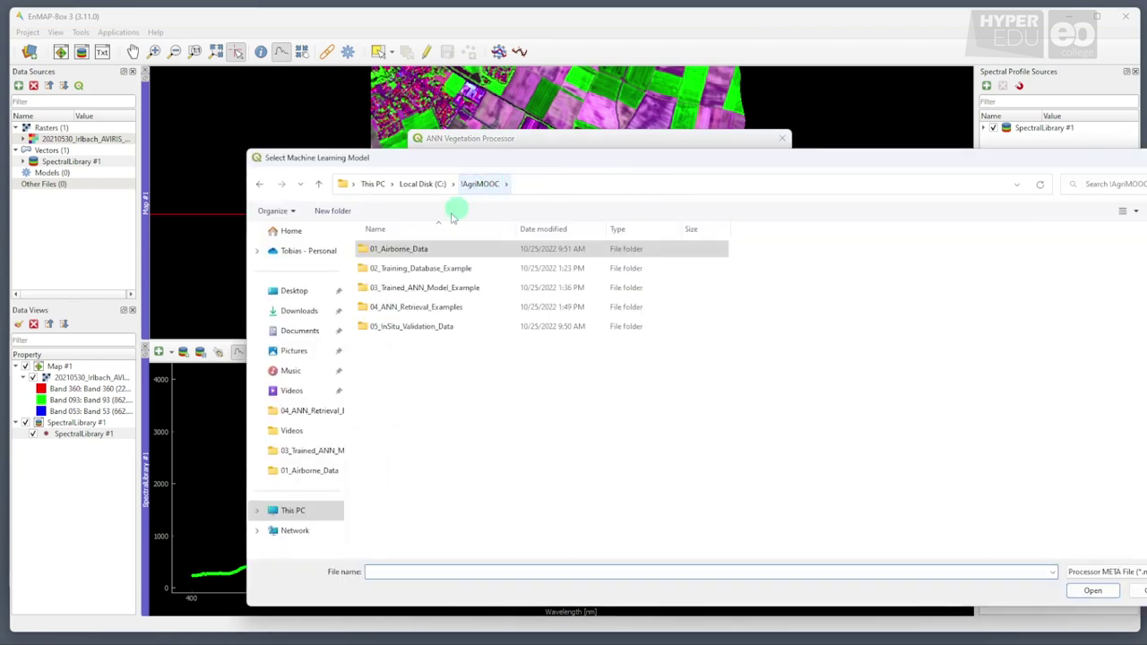
{"action": "left_click", "coordinate": [427, 294]}
{"action": "double_click", "coordinate": [427, 294]}
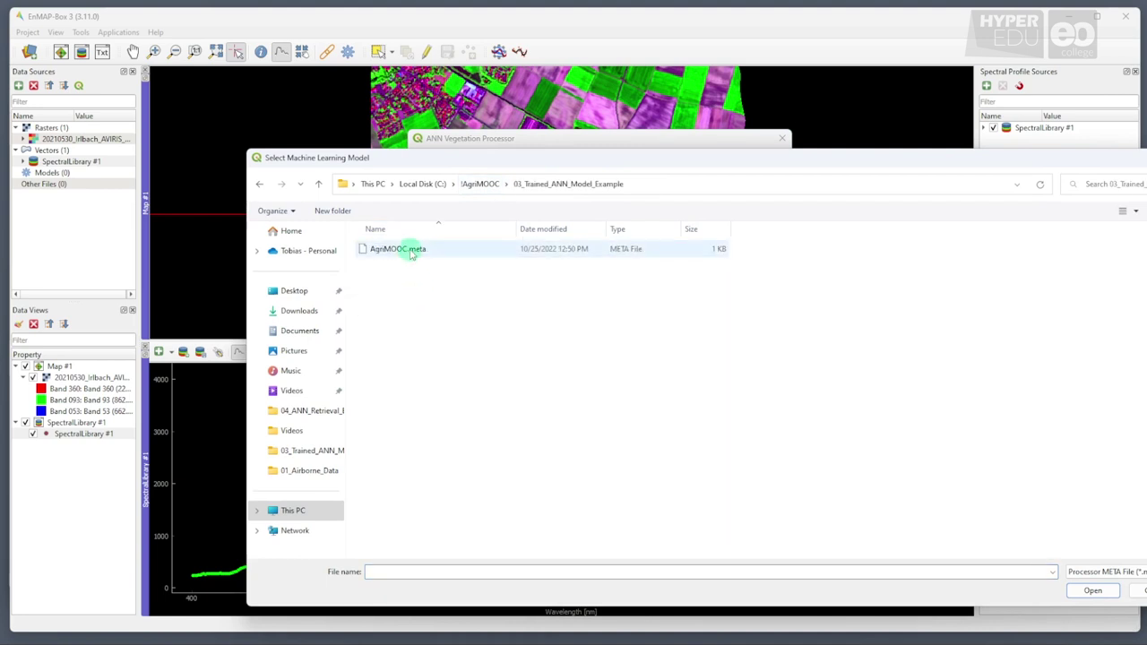
{"action": "left_click", "coordinate": [397, 250]}
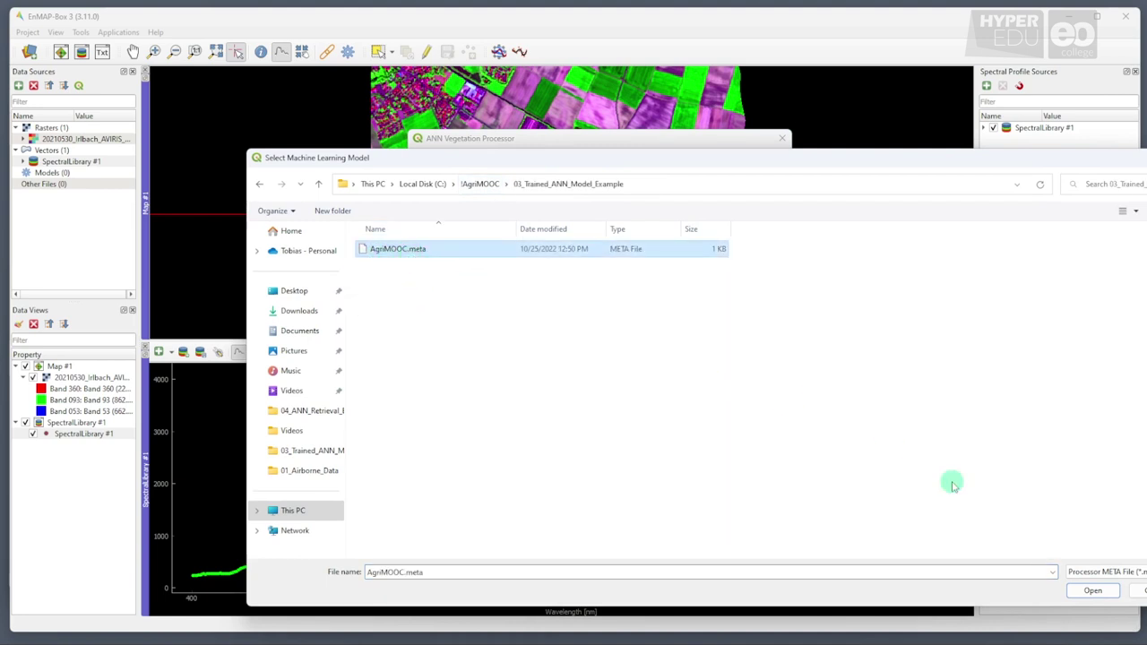
{"action": "left_click", "coordinate": [1090, 594]}
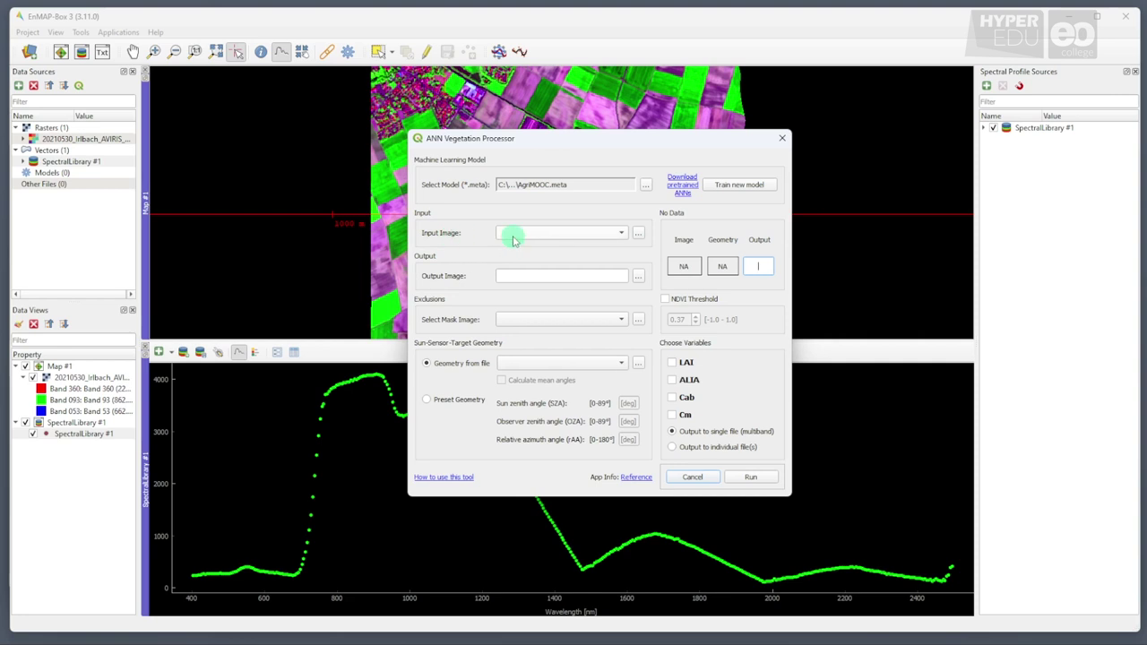
- Use the Irlbach AVIRIS-NG raster as input and save output as AgriMOOC.bsq in 04_ANN_Retrieval_Examples
{"action": "left_click", "coordinate": [512, 238]}
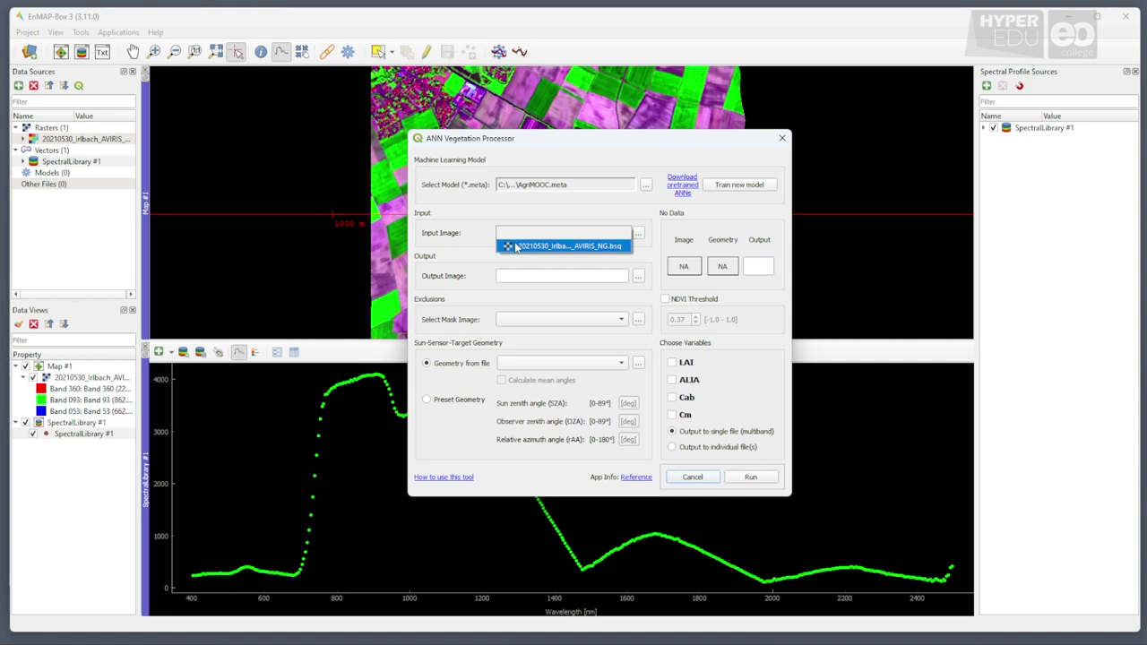
{"action": "left_click", "coordinate": [515, 247]}
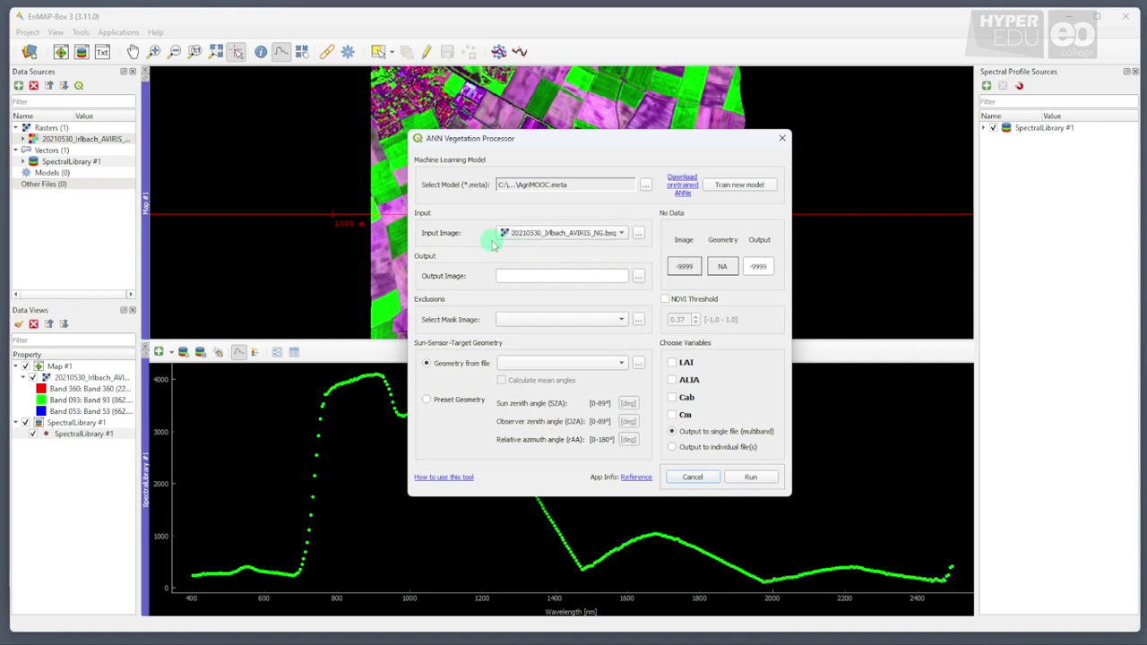
{"action": "left_click", "coordinate": [642, 278]}
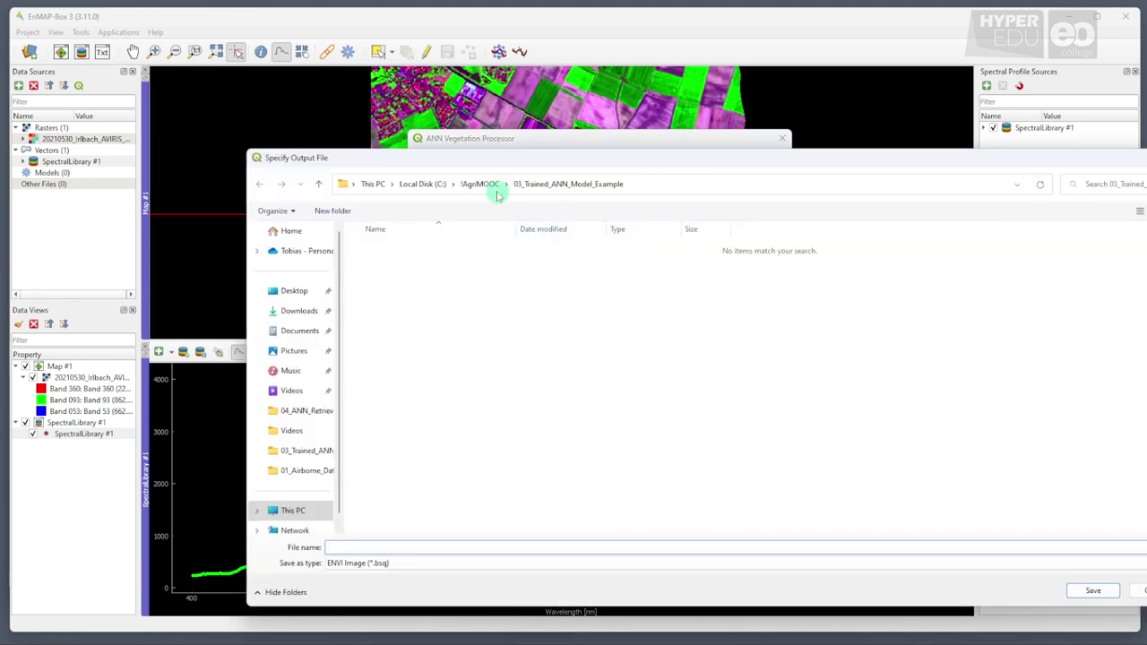
{"action": "left_click", "coordinate": [467, 188]}
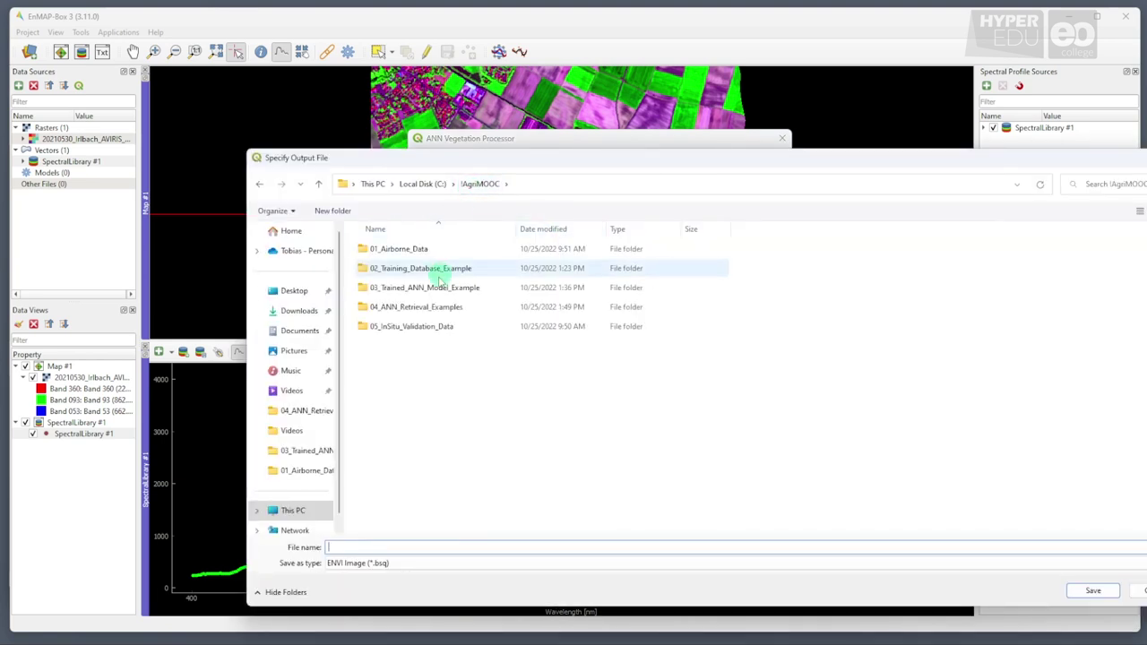
{"action": "double_click", "coordinate": [427, 307]}
{"action": "left_click", "coordinate": [362, 547]}
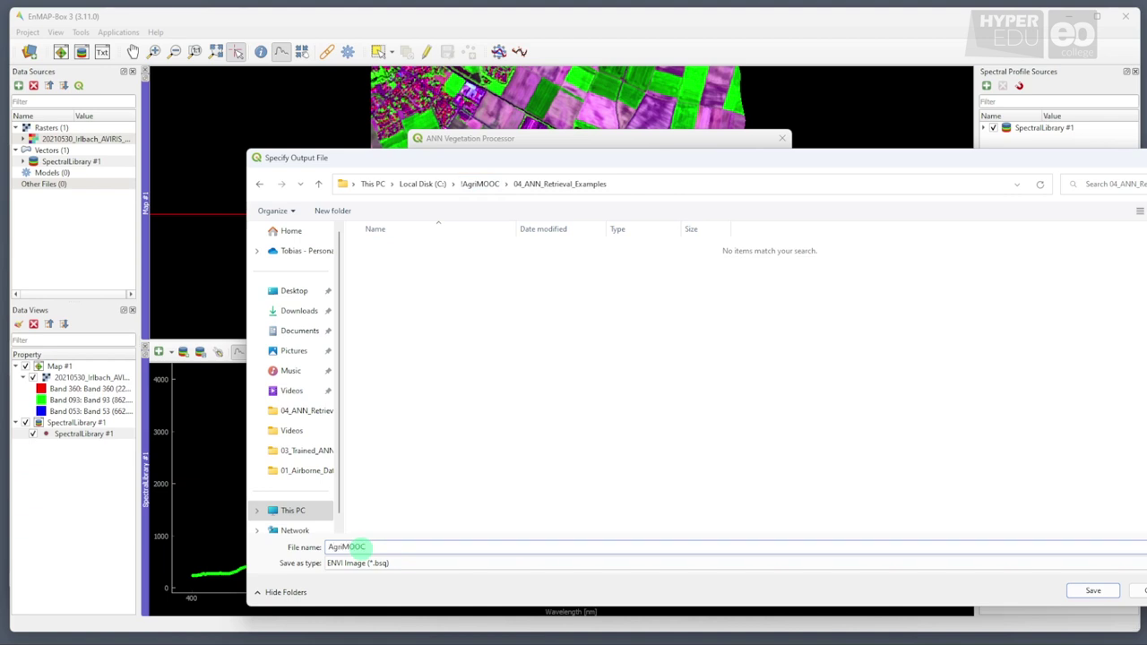
{"action": "type", "text": "AgriMOOC"}
{"action": "left_click", "coordinate": [1093, 591]}
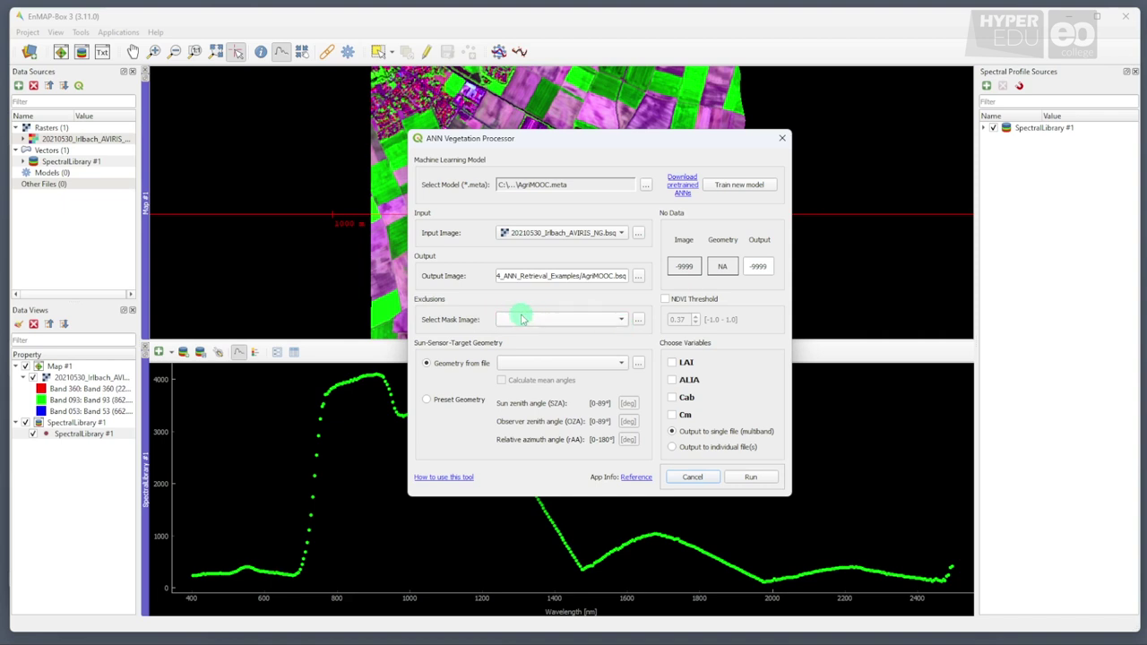
- Enable NDVI masking at threshold 0.00 and use preset geometry: SZA 30, observer zenith 0, relative azimuth 0
{"action": "left_click", "coordinate": [665, 299]}
{"action": "left_click", "coordinate": [678, 319]}
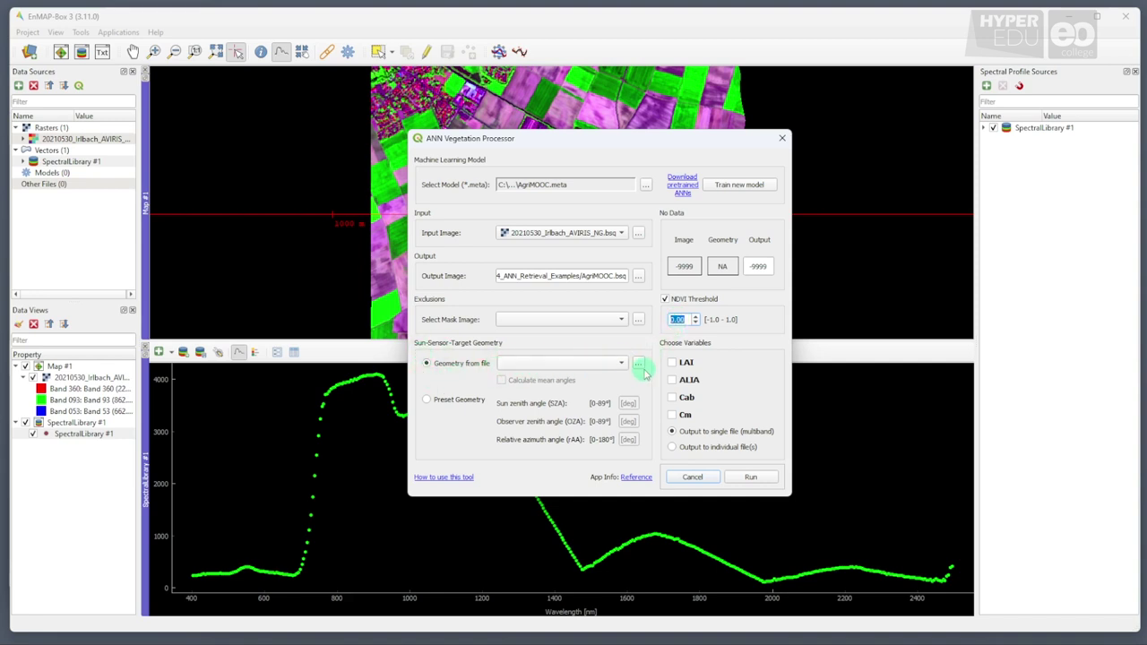
{"action": "left_click", "coordinate": [460, 402]}
{"action": "left_click", "coordinate": [631, 408]}
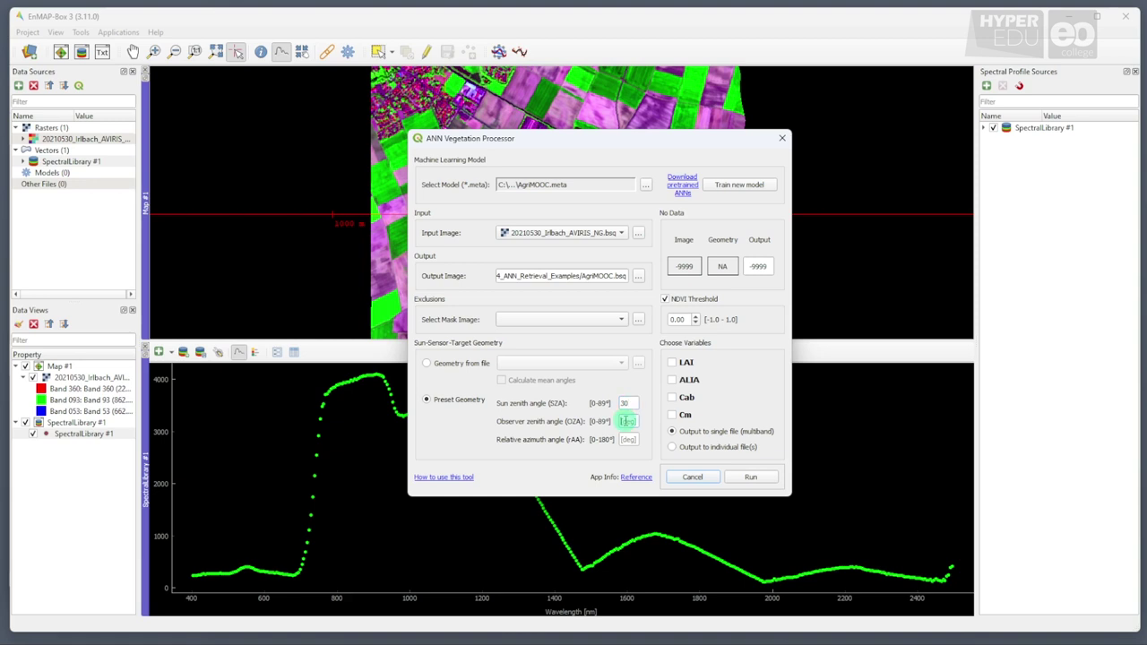
{"action": "left_click", "coordinate": [628, 421]}
{"action": "type", "text": "0"}
{"action": "left_click", "coordinate": [633, 438]}
{"action": "type", "text": "0"}
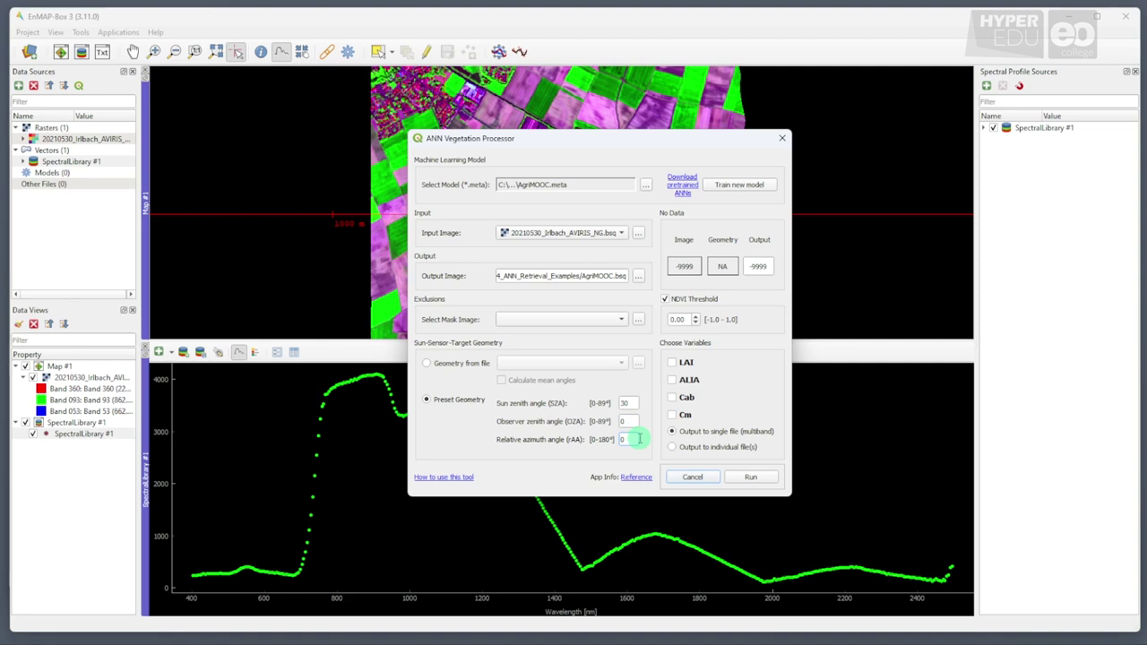
- Select LAI, ALIA, Cab and Cm as the variables to retrieve
{"action": "left_click", "coordinate": [674, 364]}
{"action": "left_click", "coordinate": [675, 381]}
{"action": "left_click", "coordinate": [676, 398]}
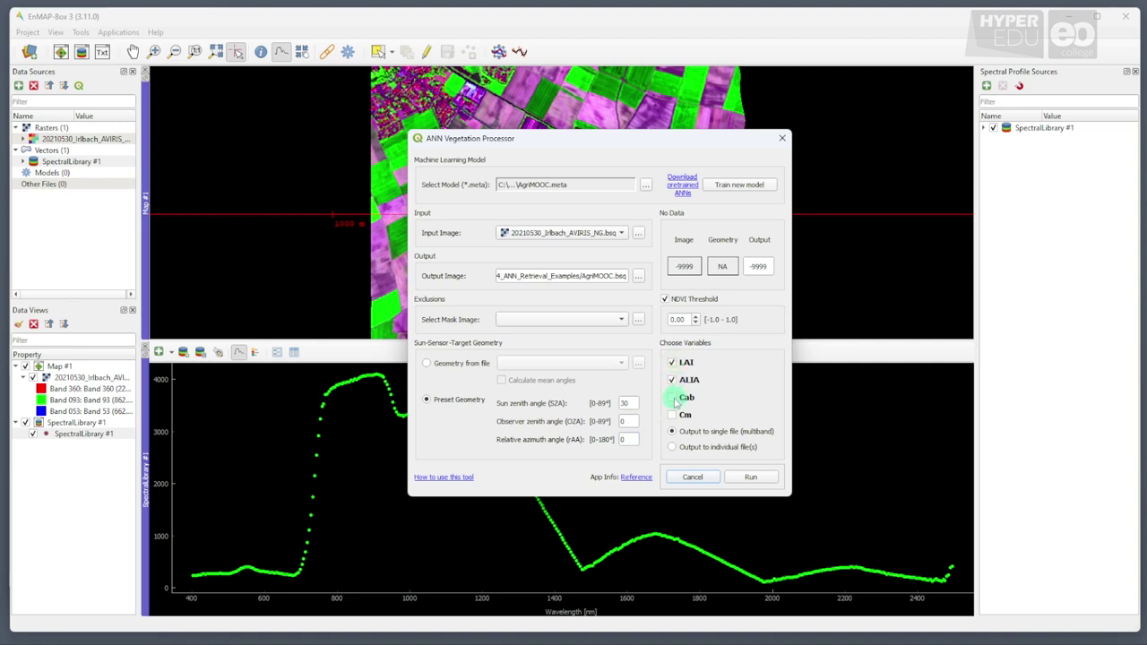
{"action": "left_click", "coordinate": [673, 416]}
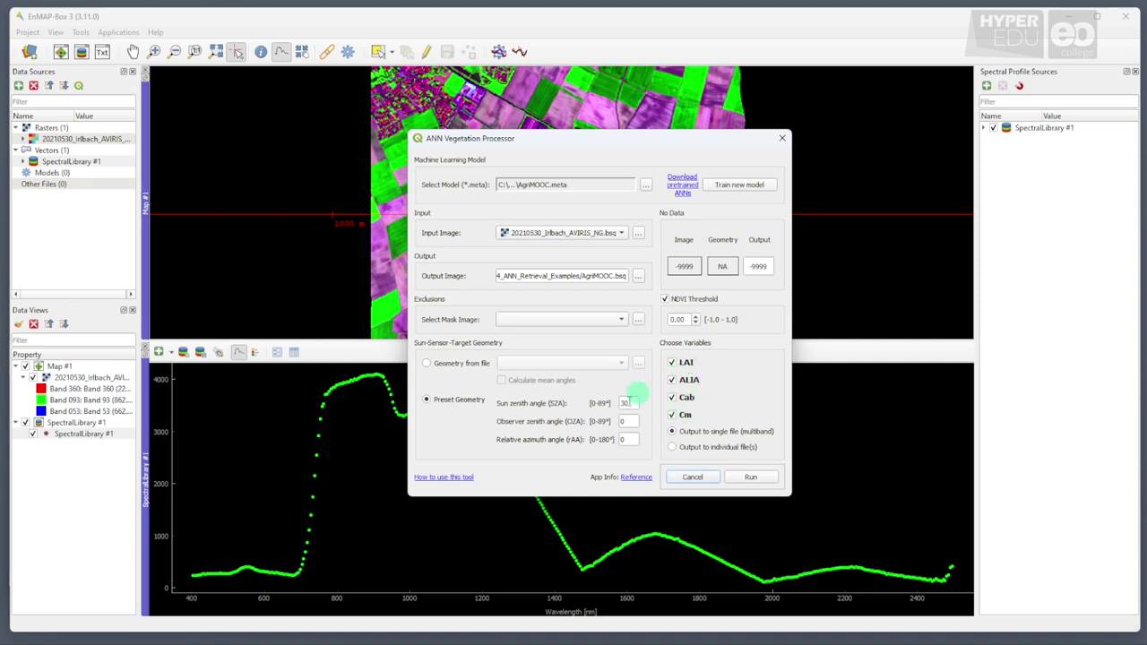
- Review the Preparations section of the tool's online documentation, then close it
{"action": "left_click", "coordinate": [440, 478]}
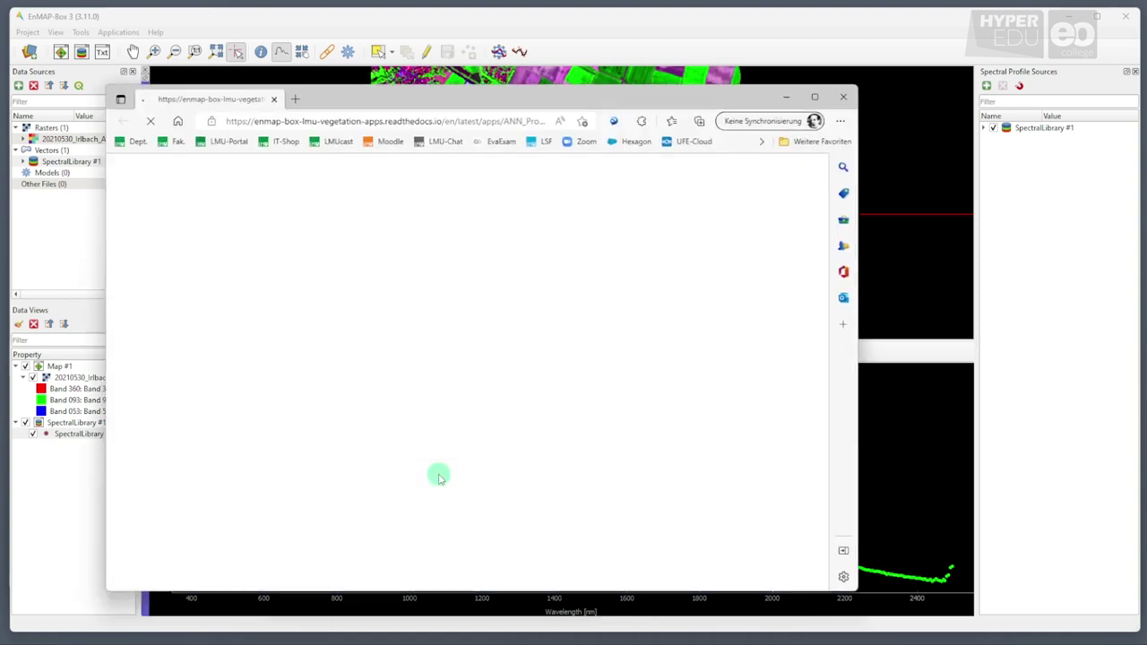
{"action": "left_click_drag", "start_coordinate": [824, 193], "coordinate": [815, 352]}
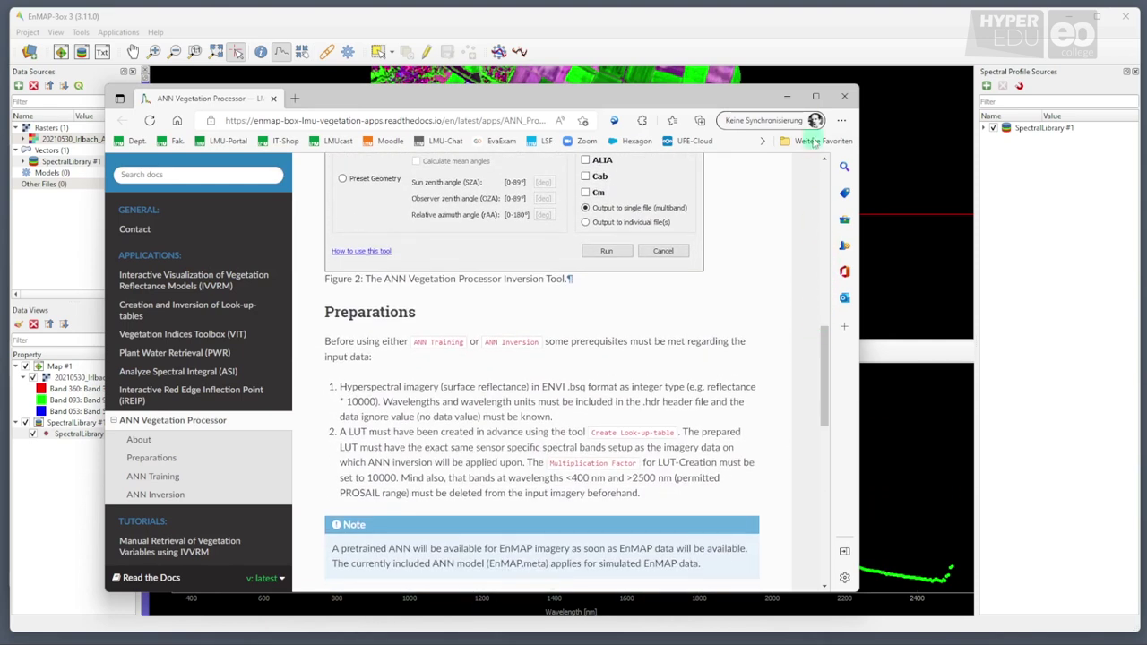
{"action": "left_click", "coordinate": [845, 96]}
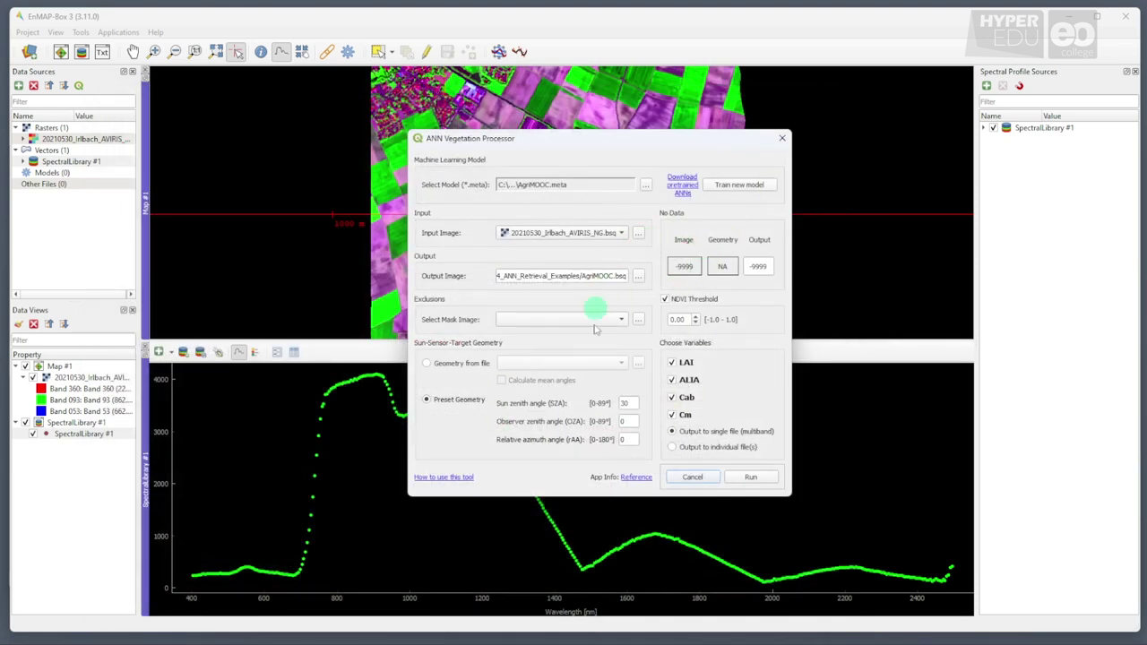
- Run the ANN inversion and confirm the 'Automatic inversion finished' message
{"action": "left_click", "coordinate": [747, 477]}
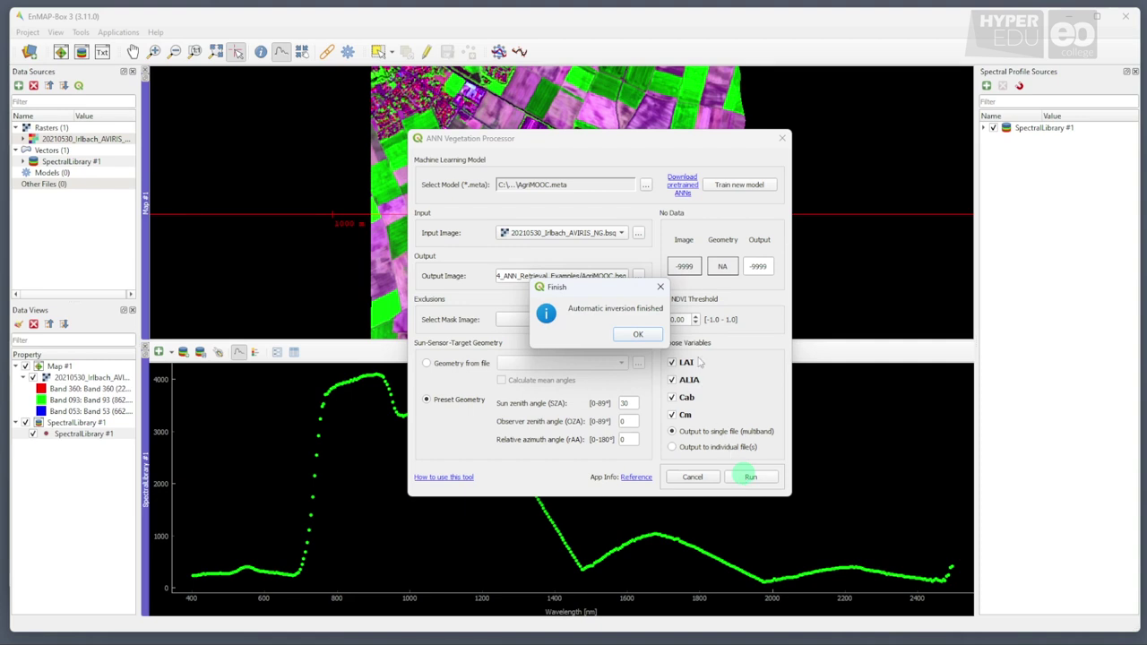
{"action": "left_click", "coordinate": [639, 335]}
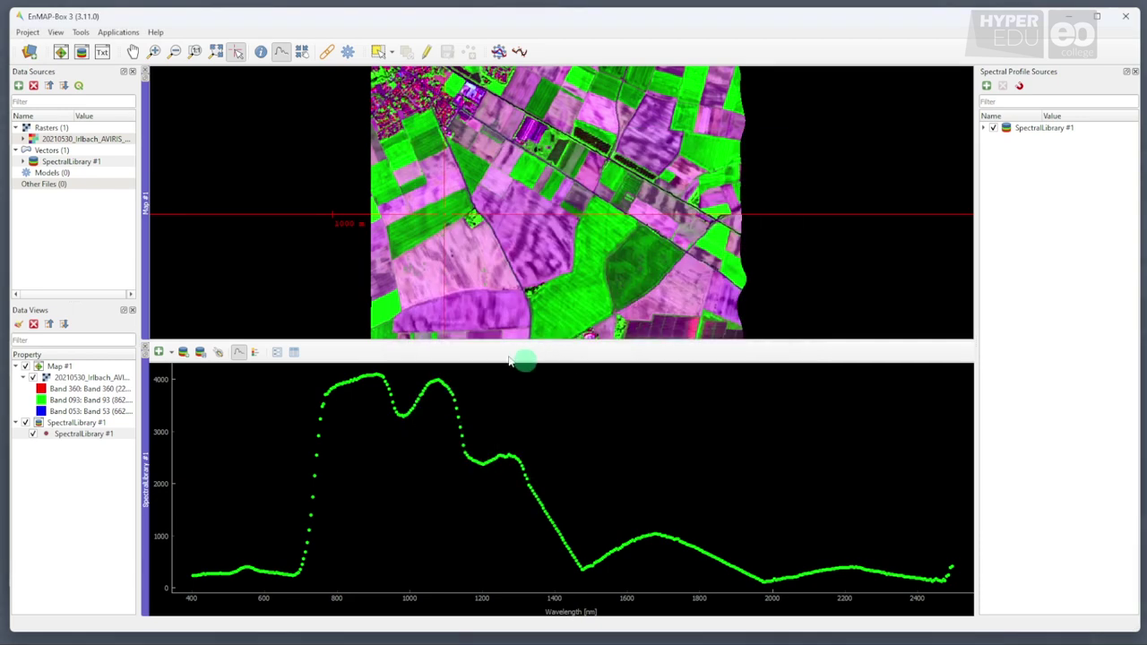
- Remove the AVIRIS-NG raster from the data sources and close the SpectralLibrary view
{"action": "right_click", "coordinate": [76, 140]}
{"action": "left_click", "coordinate": [90, 144]}
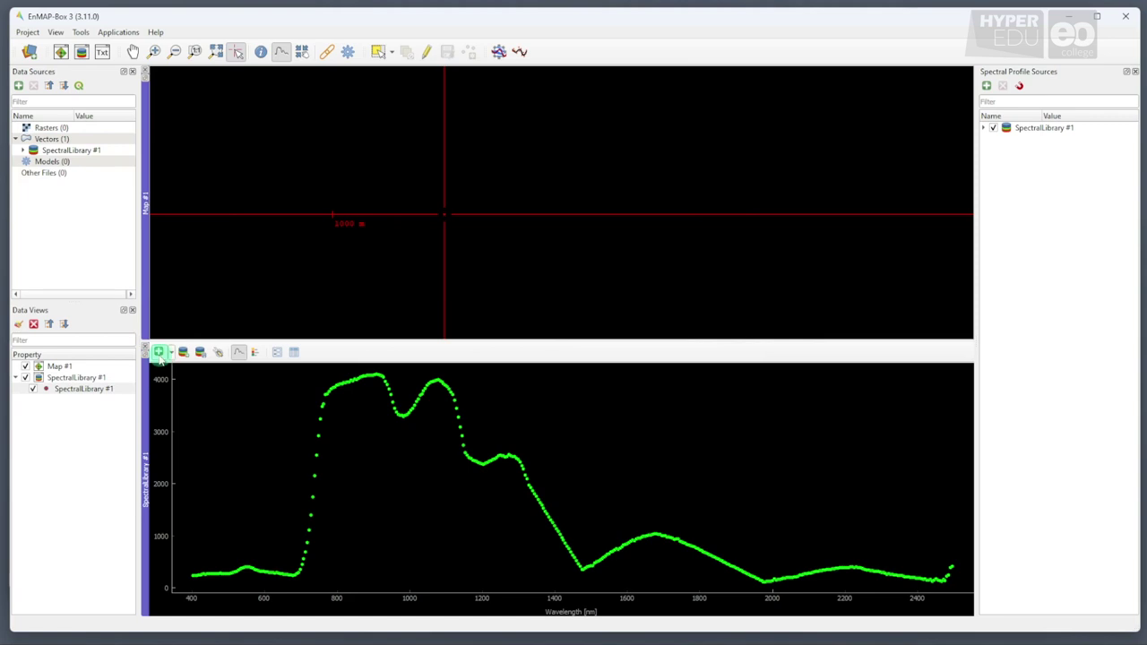
{"action": "left_click", "coordinate": [144, 349]}
- Add 04_ANN_Retrieval_Examples/AgriMOOC.bsq as a data source and expand its LAI, LIDF, cab, cm bands
{"action": "left_click", "coordinate": [18, 85]}
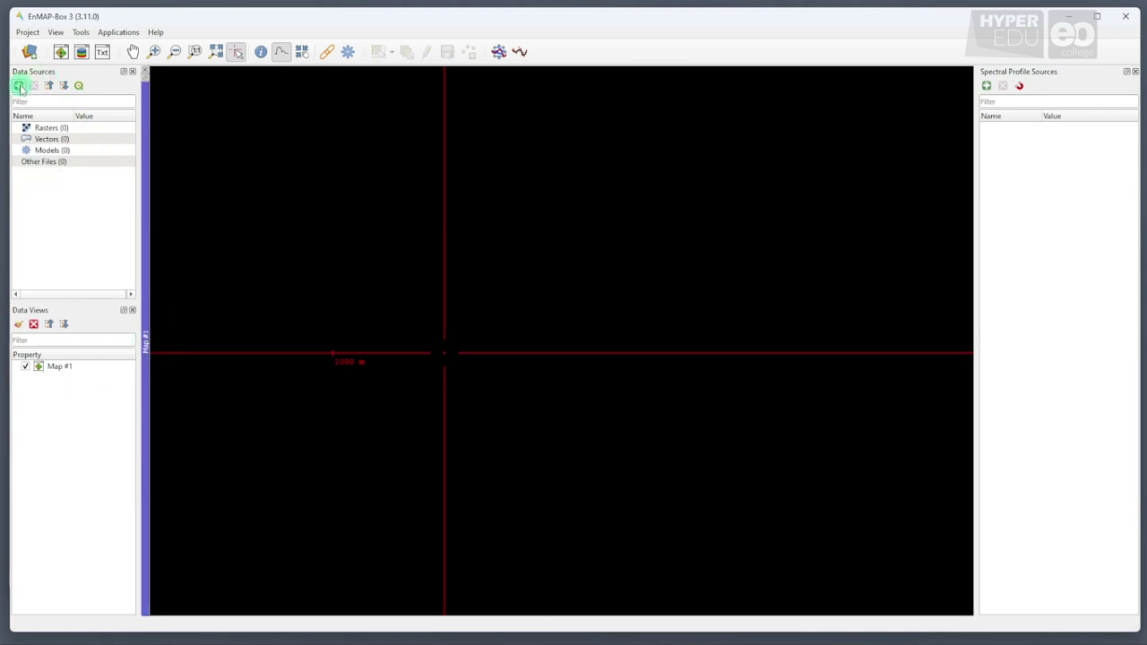
{"action": "left_click", "coordinate": [249, 61]}
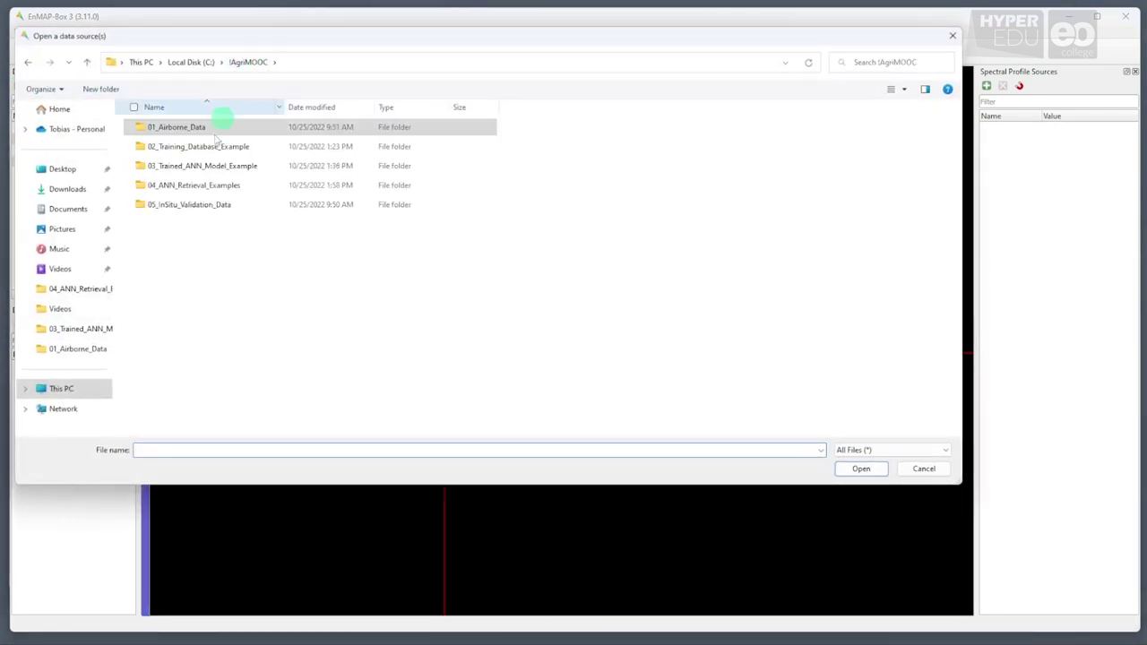
{"action": "double_click", "coordinate": [199, 186]}
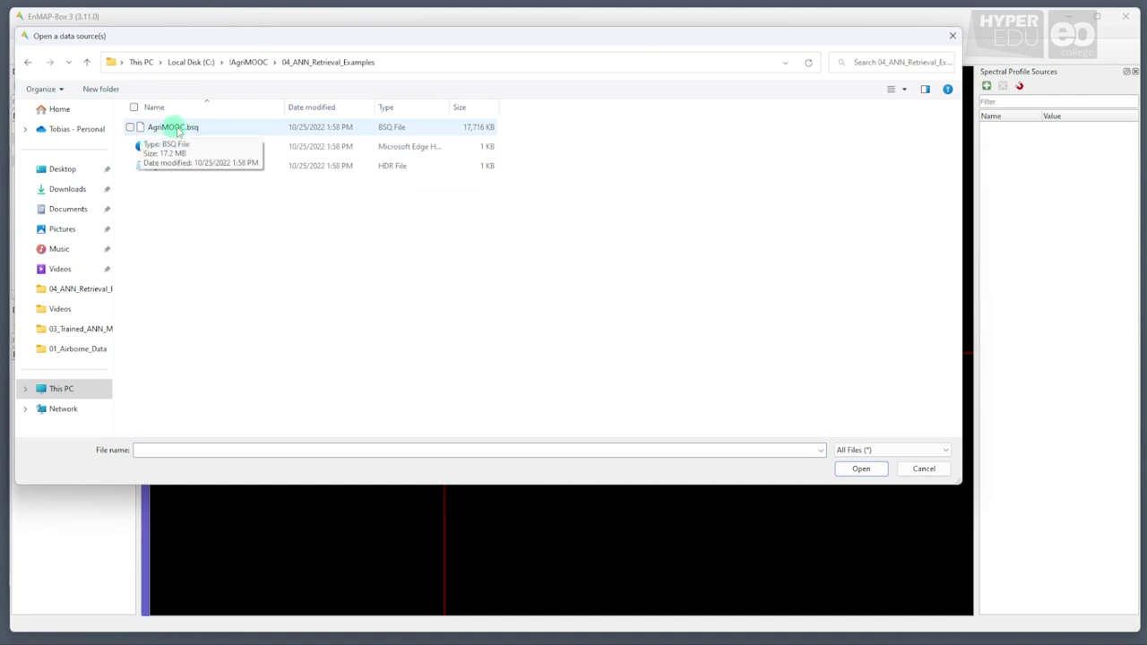
{"action": "left_click", "coordinate": [184, 130]}
{"action": "left_click", "coordinate": [865, 469]}
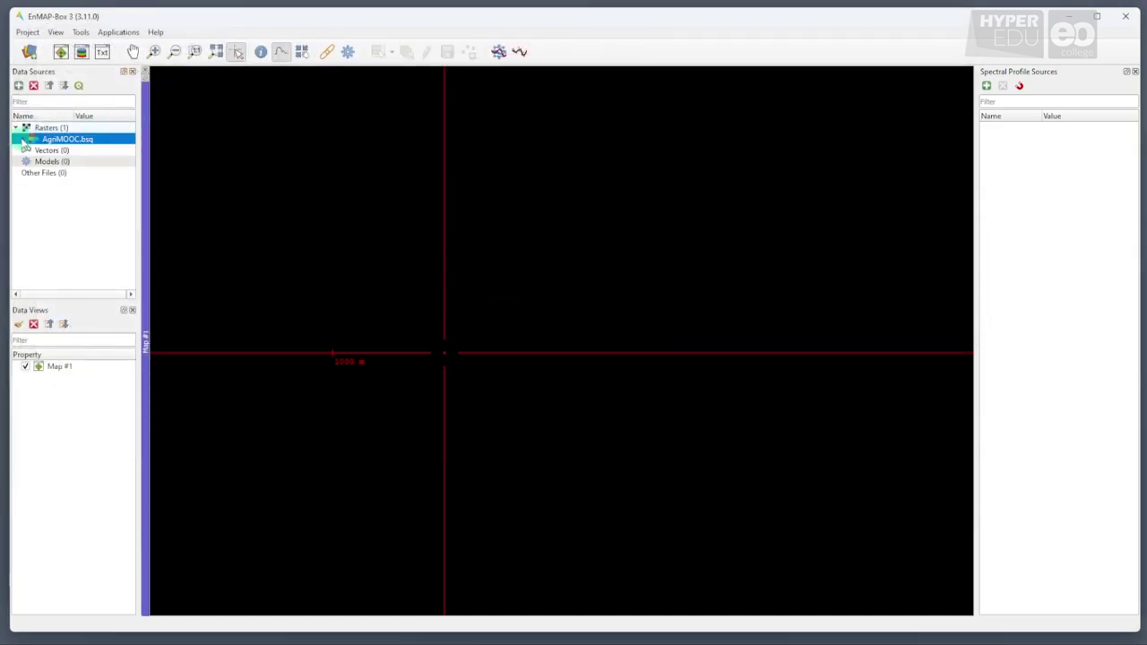
{"action": "left_click", "coordinate": [23, 139]}
{"action": "left_click", "coordinate": [29, 183]}
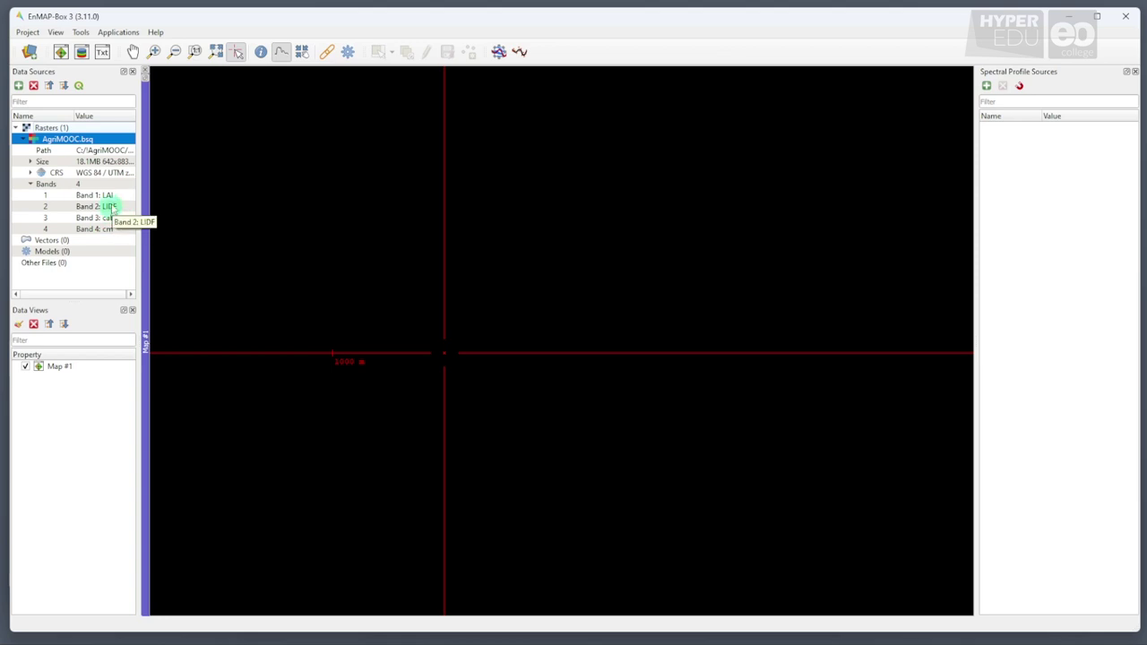
- Open AgriMOOC.bsq in the existing Map #1 with Default Colors
{"action": "right_click", "coordinate": [80, 141]}
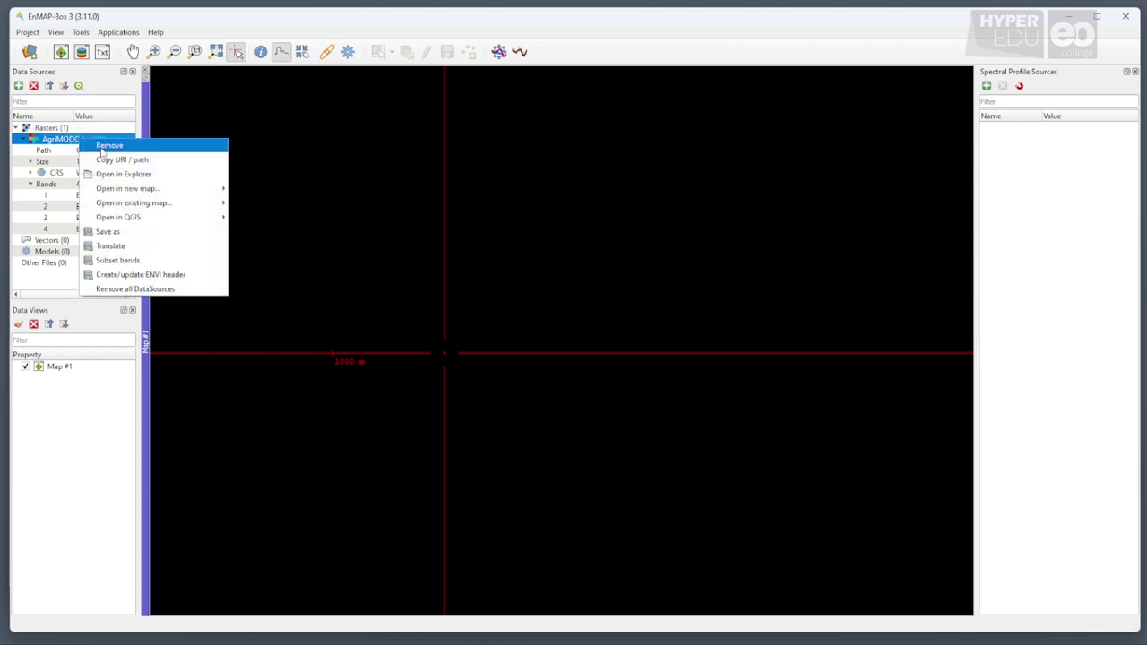
{"action": "mouse_move", "coordinate": [187, 204]}
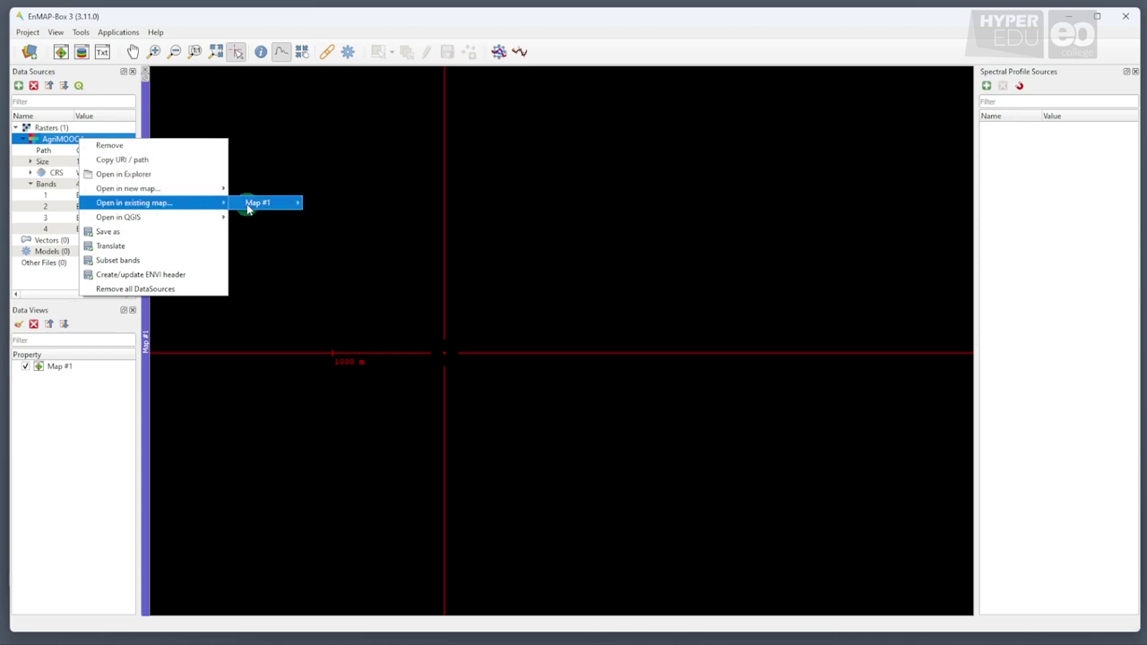
{"action": "mouse_move", "coordinate": [254, 205]}
{"action": "left_click", "coordinate": [341, 203]}
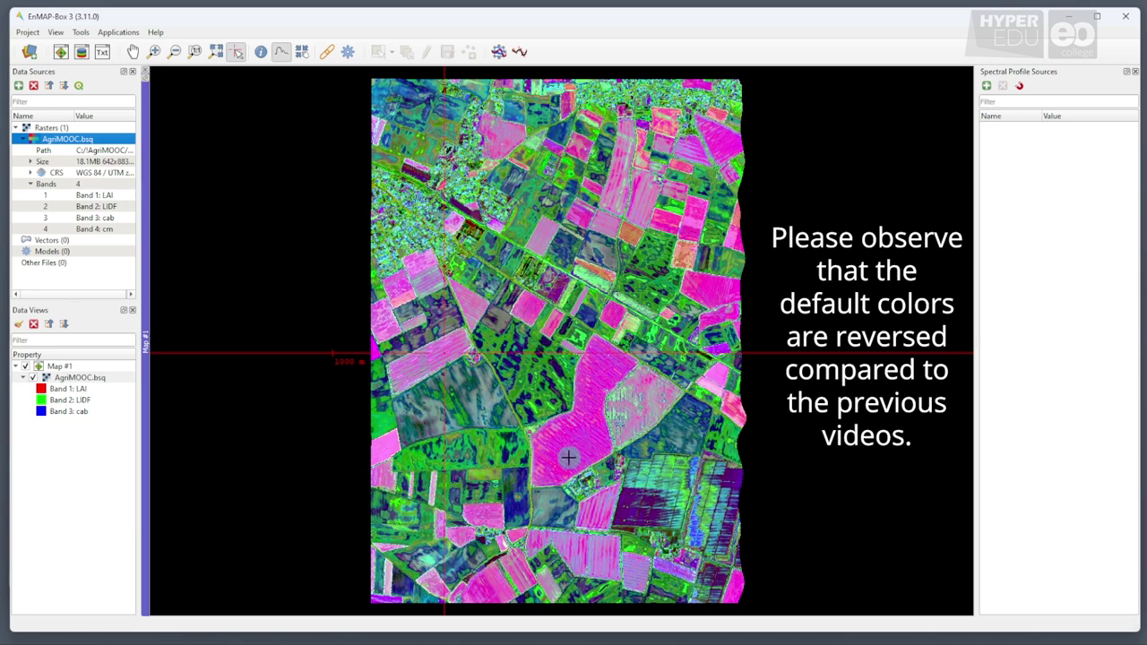
{"action": "left_click", "coordinate": [153, 51]}
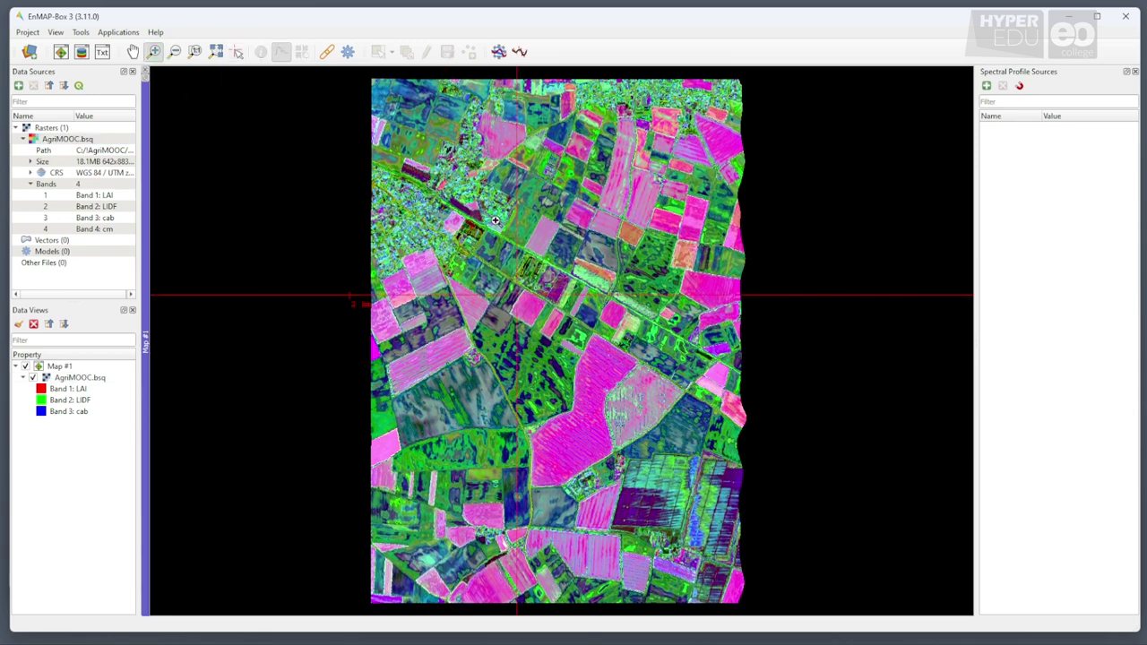
{"action": "left_click_drag", "start_coordinate": [487, 215], "coordinate": [680, 407]}
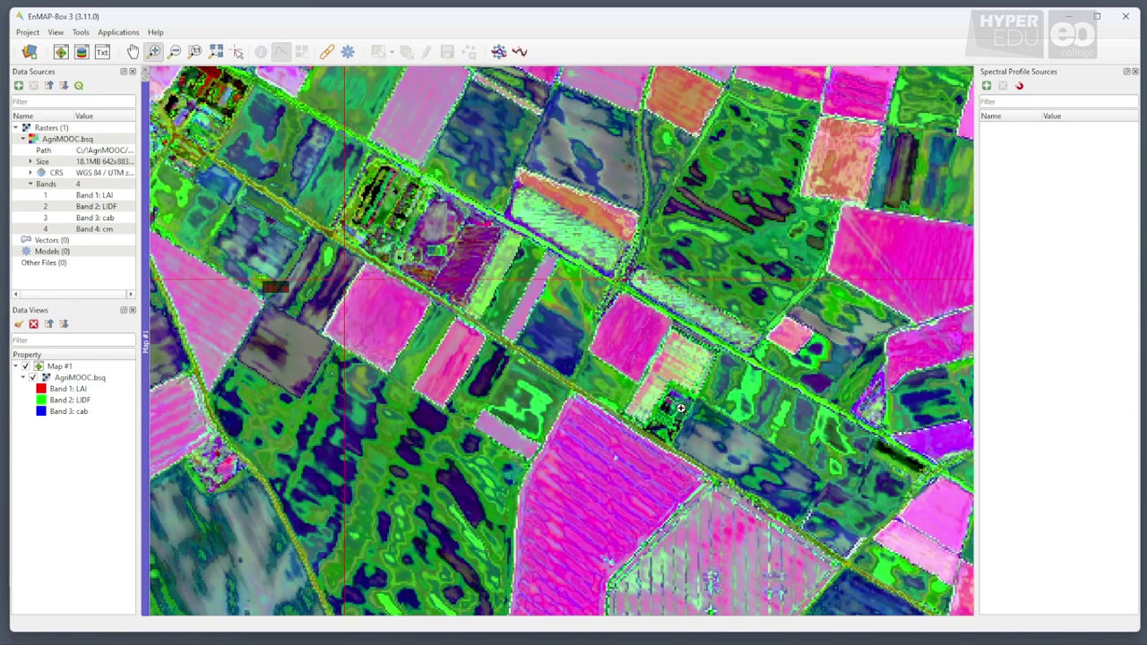
{"action": "left_click", "coordinate": [195, 51]}
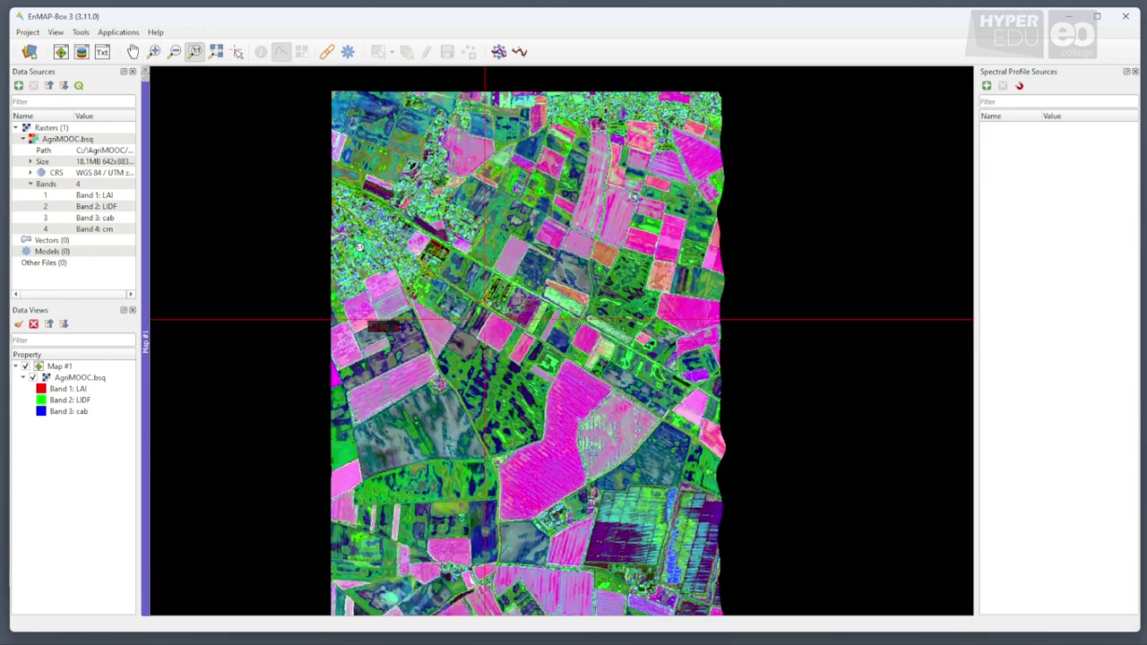